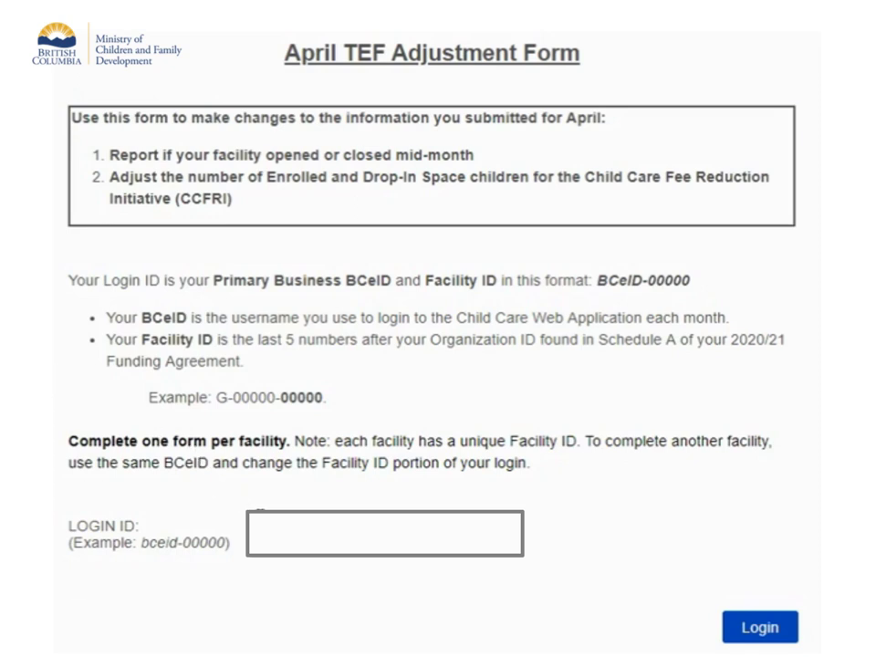
- Log in with the facility's BCeID Login ID and accept the organization and facility details
left_click(262, 522)
type("bce")
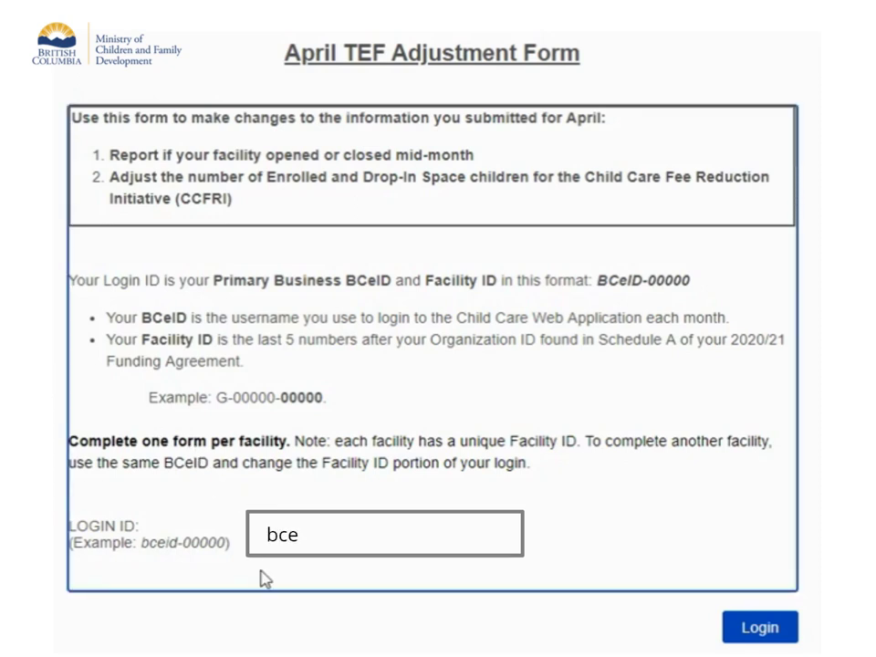
type("id-12345")
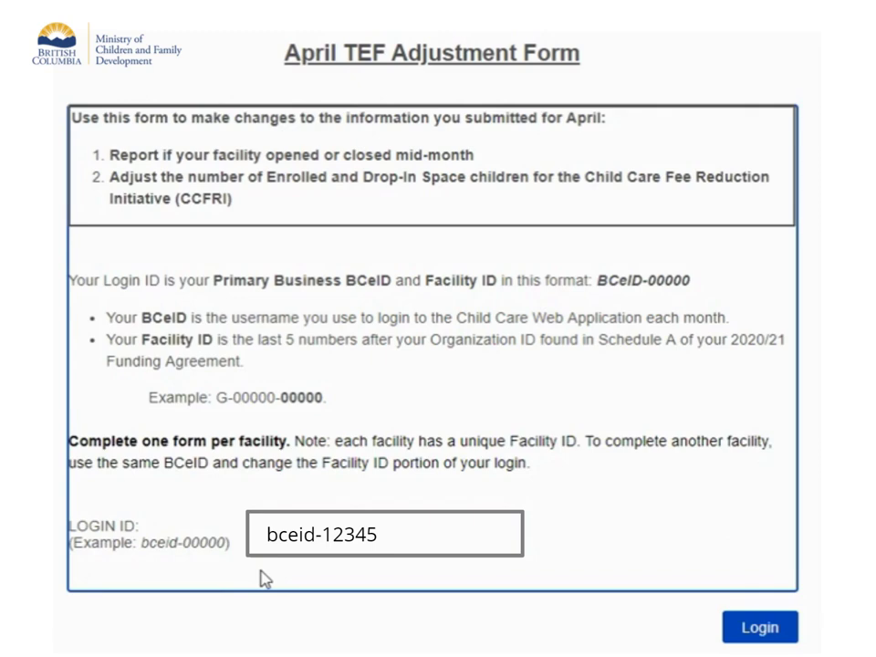
left_click(727, 634)
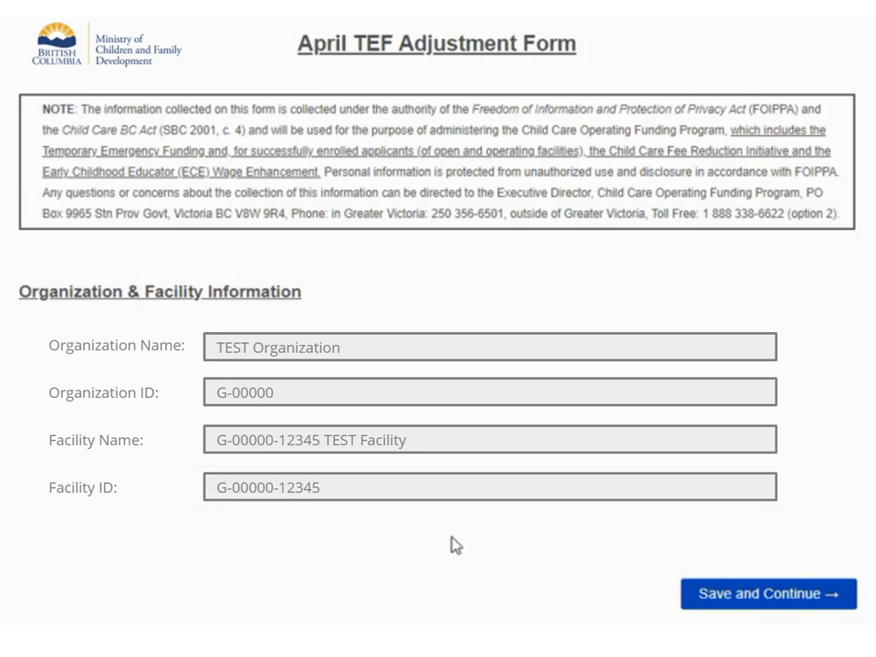
left_click(690, 611)
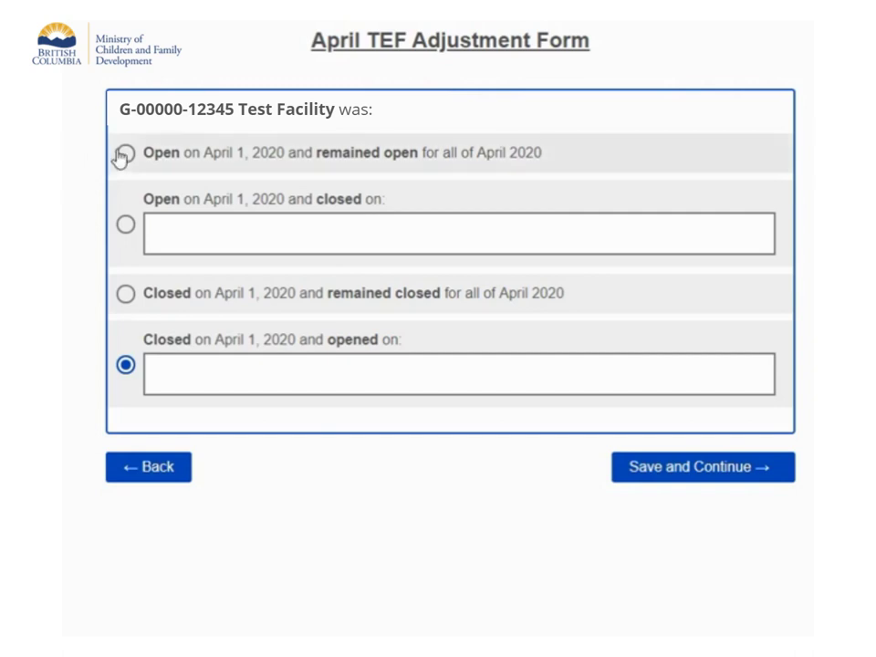
- After trying the other statuses, select 'Open on April 1 and remained open' and save
left_click(119, 154)
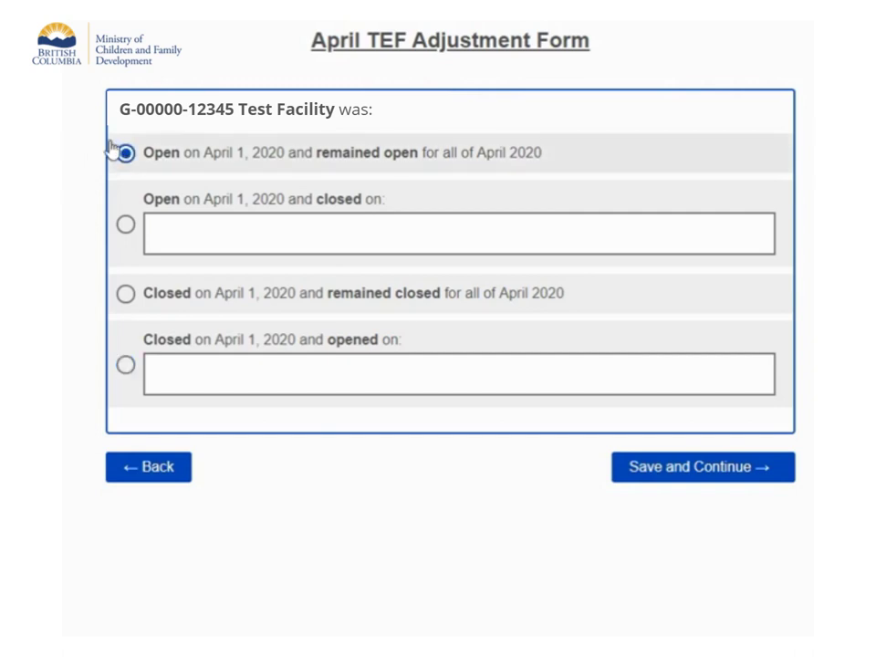
left_click(122, 228)
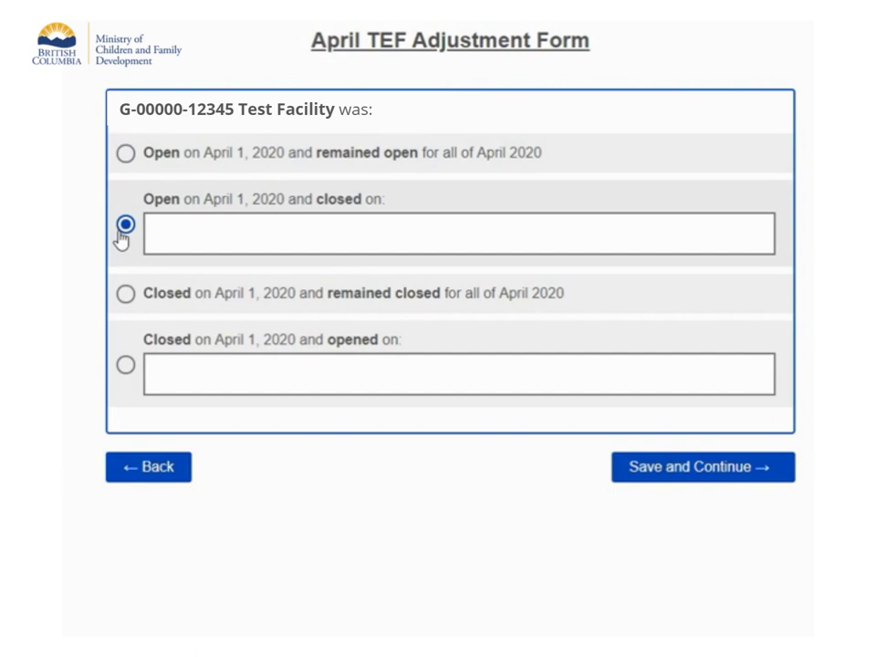
left_click(165, 247)
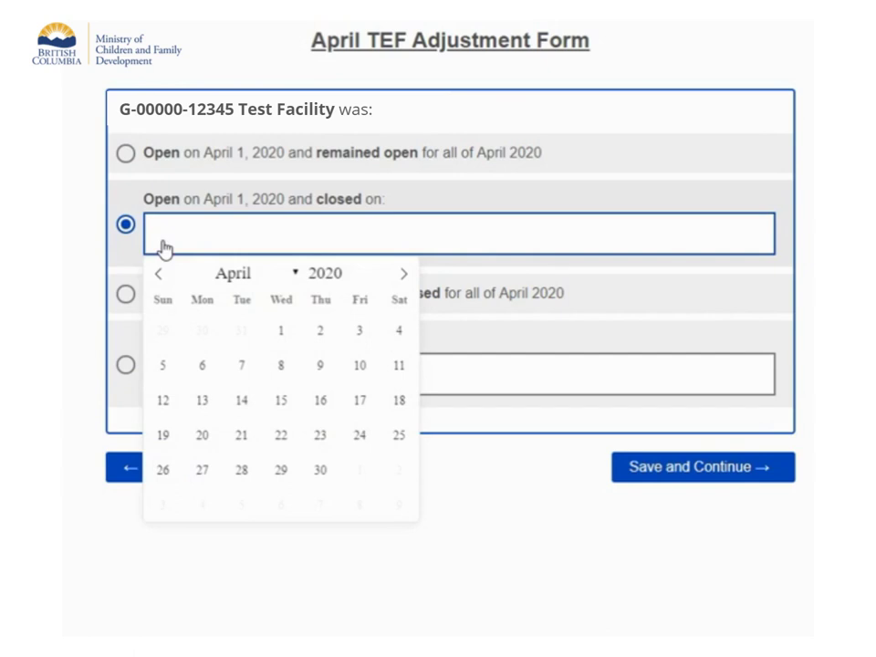
left_click(124, 294)
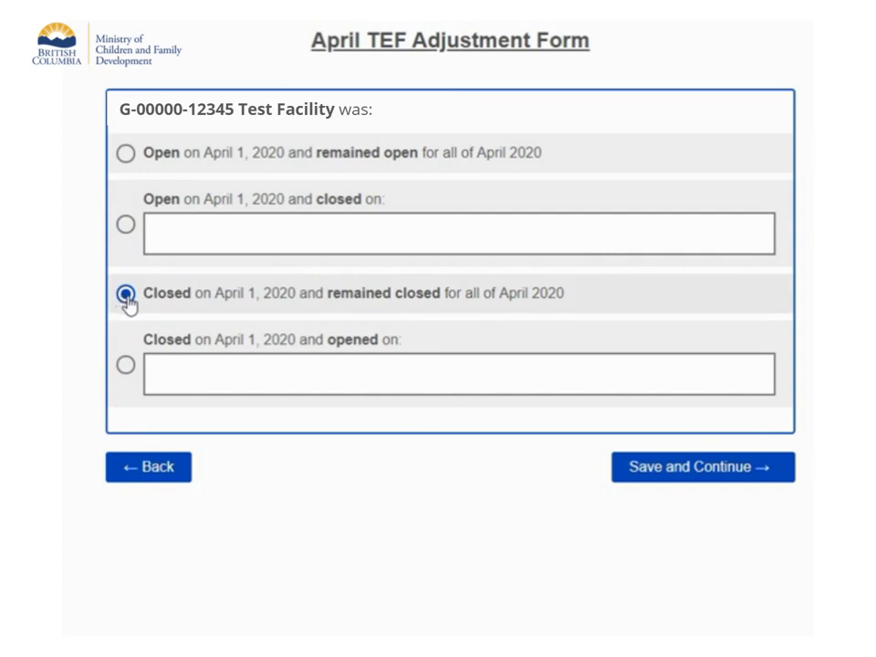
left_click(128, 367)
left_click(169, 386)
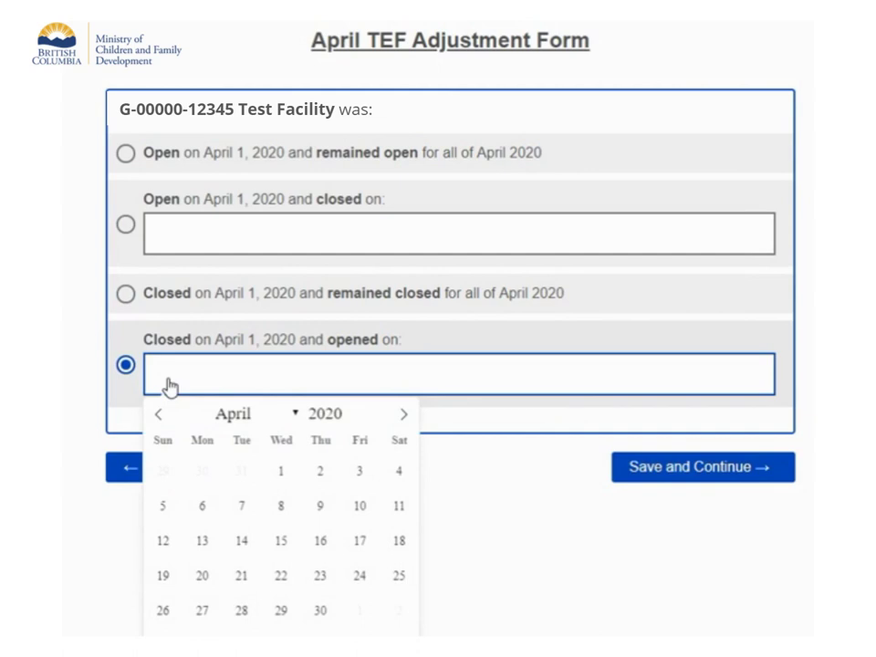
left_click(127, 366)
left_click(126, 155)
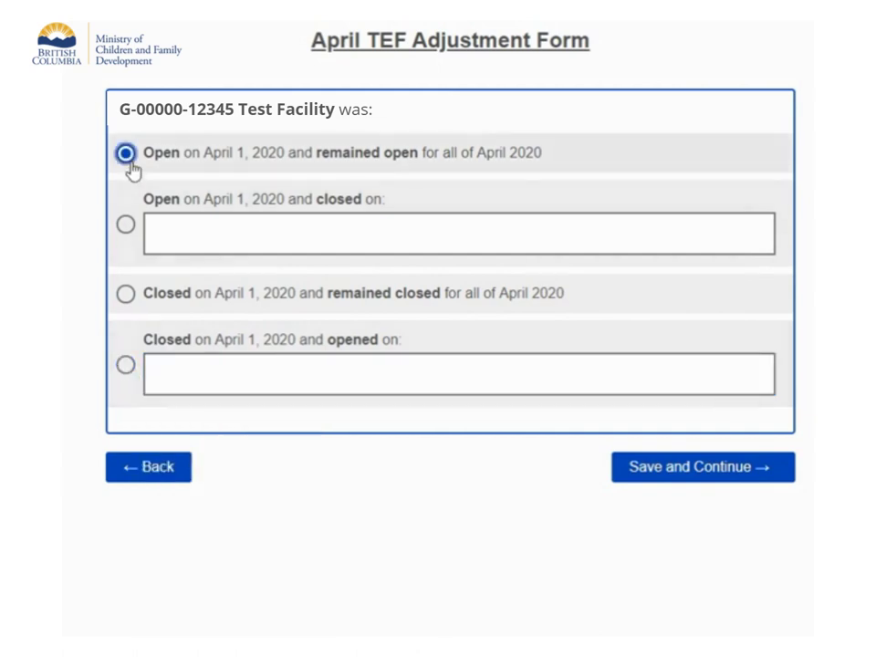
left_click(622, 478)
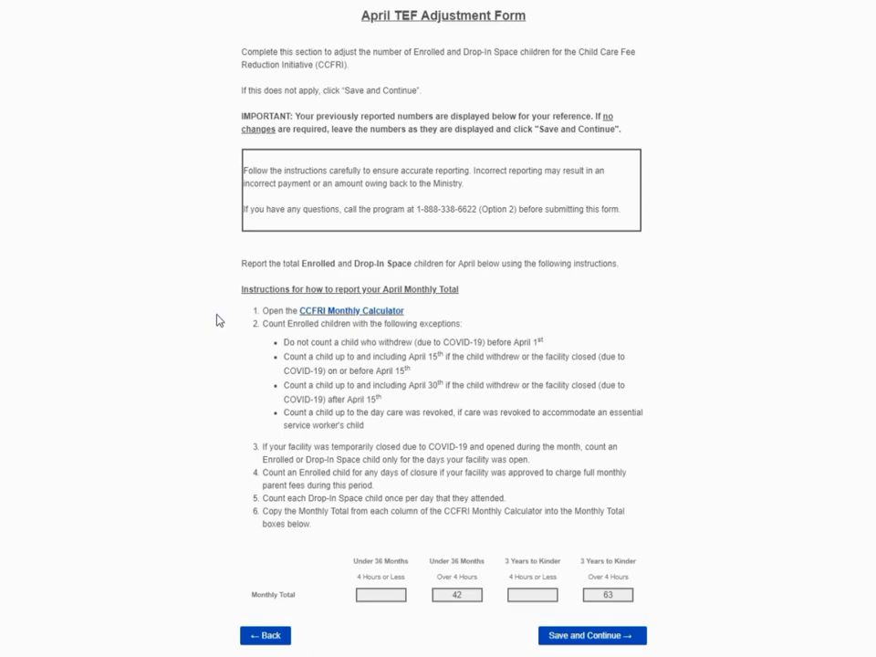
- Download the CCFRI Monthly Calculator, open it in Excel and enable editing
left_click(305, 316)
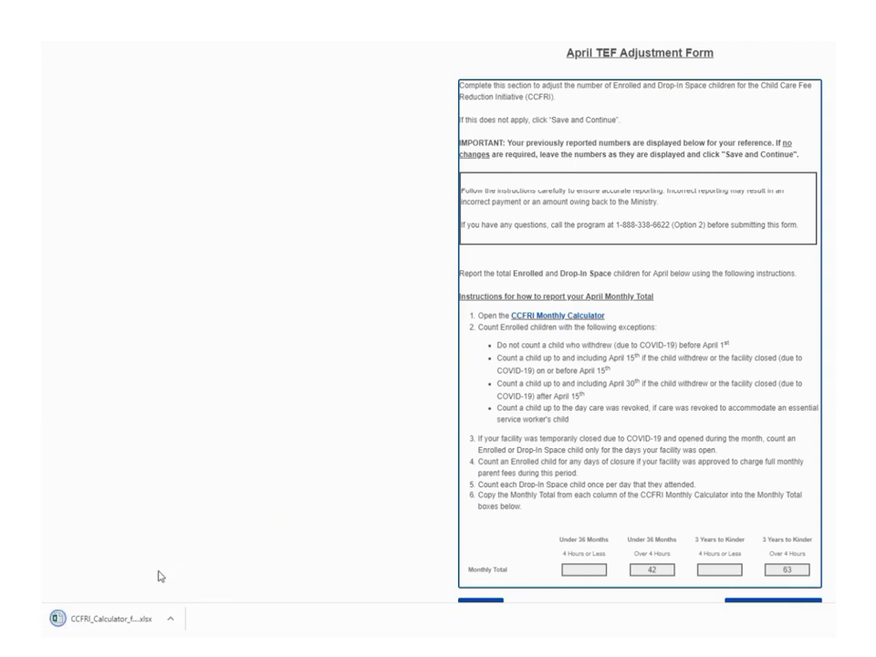
left_click(128, 618)
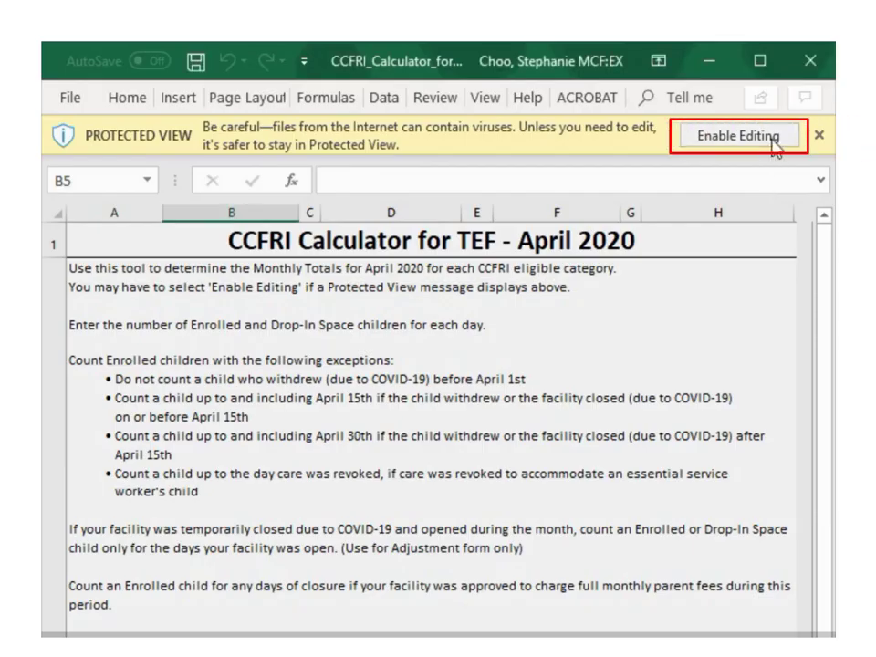
left_click(773, 137)
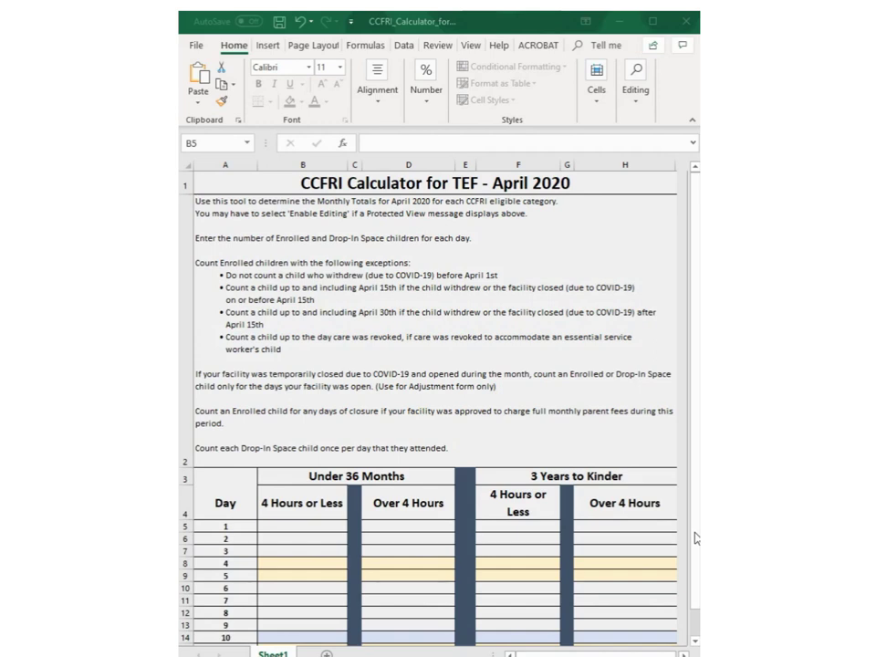
- Enter 1 for days 20, 21, 27 and 28 in Under 36 Months 4 Hours or Less
left_click_drag(693, 539, 692, 591)
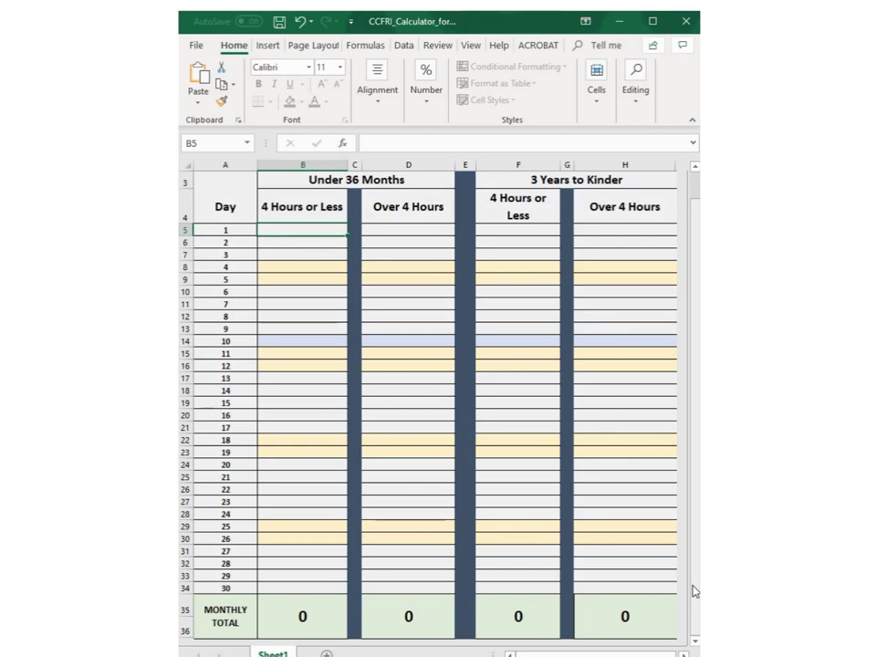
left_click(320, 464)
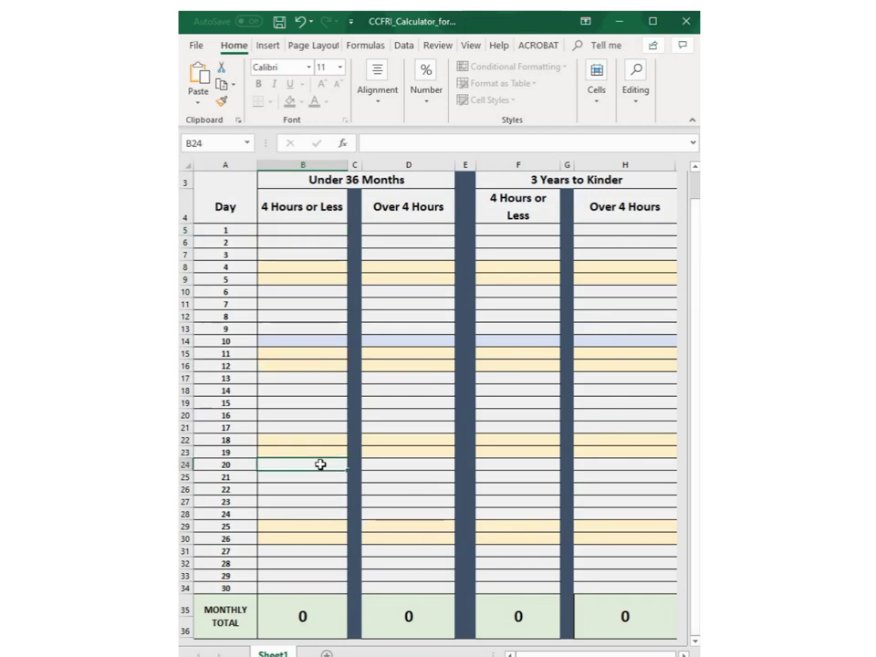
type("1")
key("Return")
type("1")
key("Return")
key("Return")
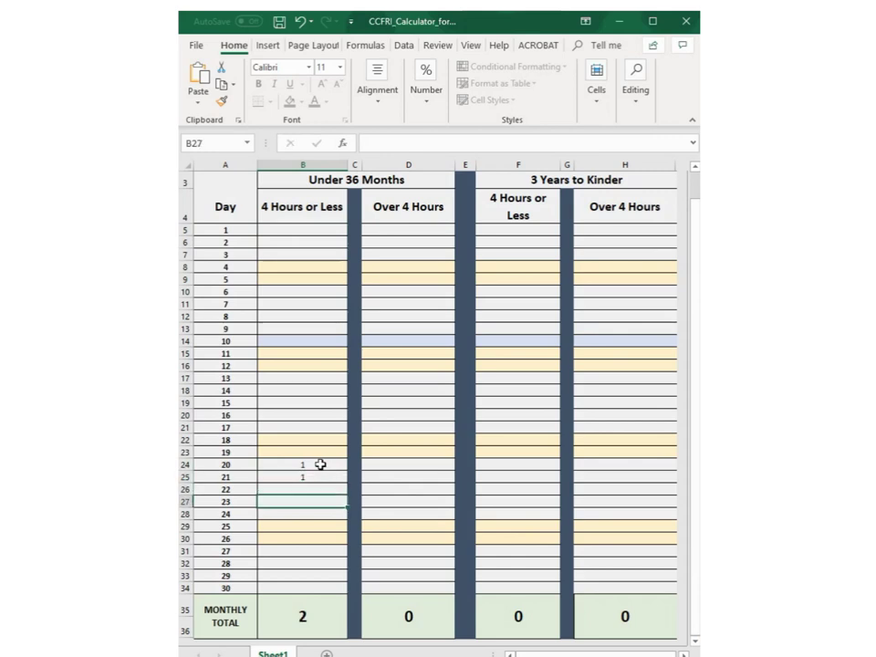
key("Return")
key("Return")
key("Return")
key("Return")
type("1")
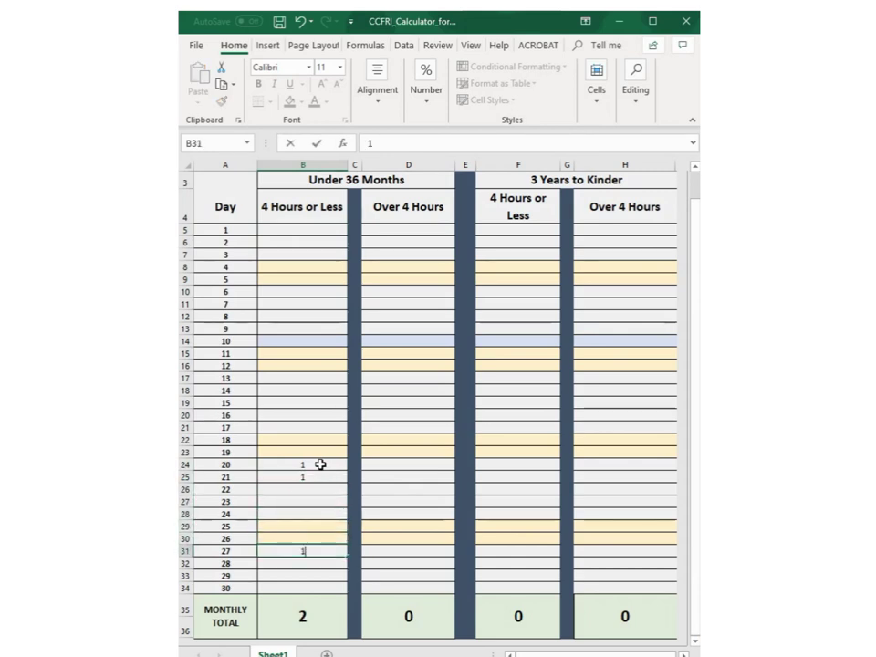
key("Return")
type("1")
key("Return")
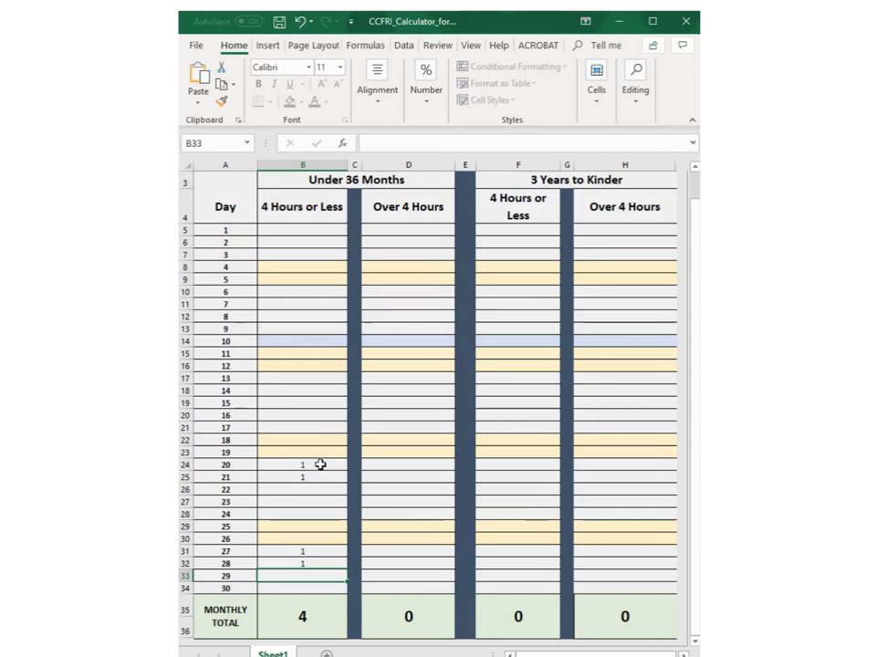
- Enter 2 for each open day, 1 through 30, in the Under 36 Months Over 4 Hours column
left_click(390, 230)
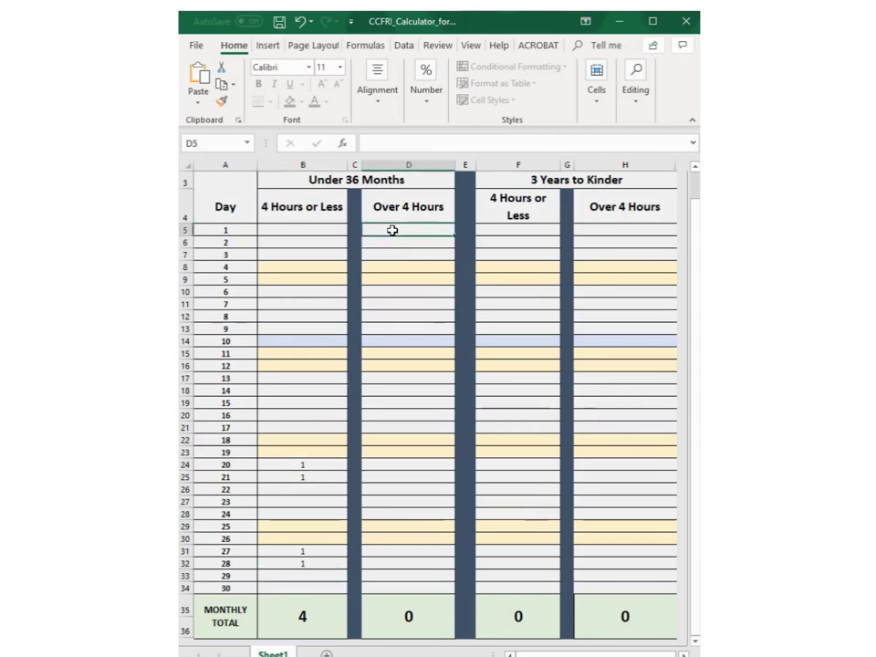
type("2")
key("Return")
type("2")
key("Return")
type("2")
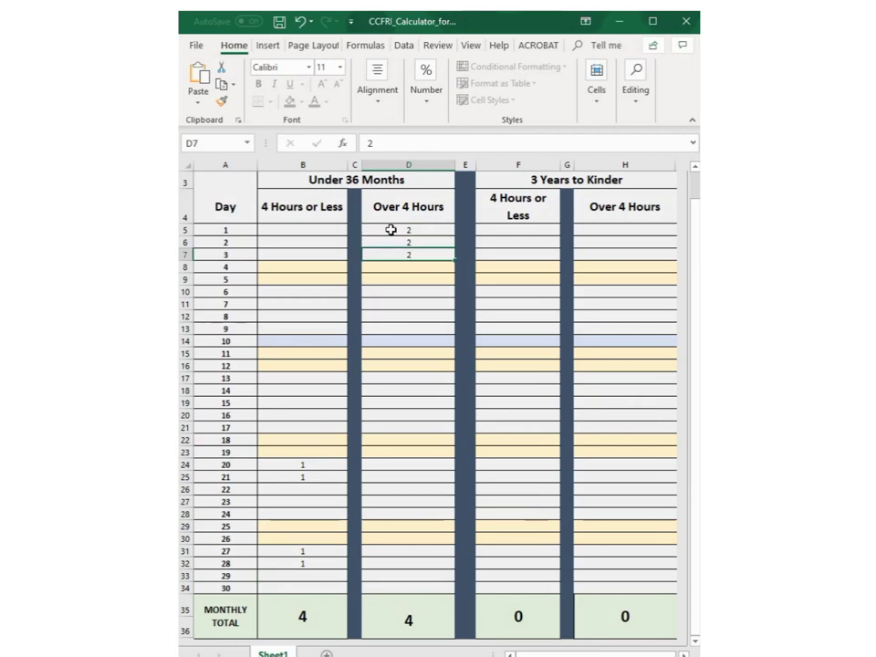
key("Return")
key("Return")
key("Return")
type("2")
key("Return")
type("2")
key("Return")
type("2")
key("Return")
type("2")
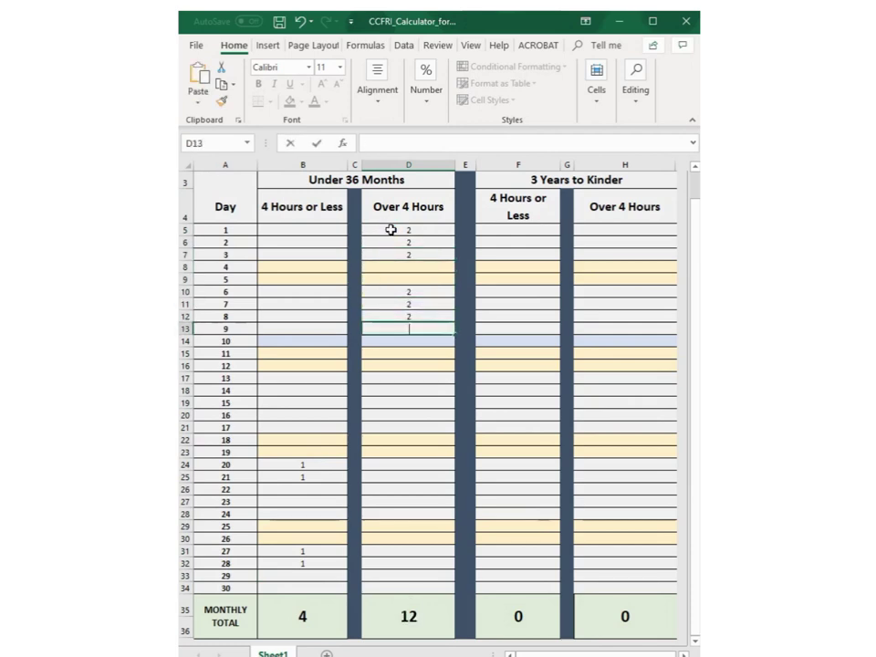
key("Return")
key("Return")
key("Return")
key("Return")
type("2")
key("Return")
type("2")
key("Return")
type("2")
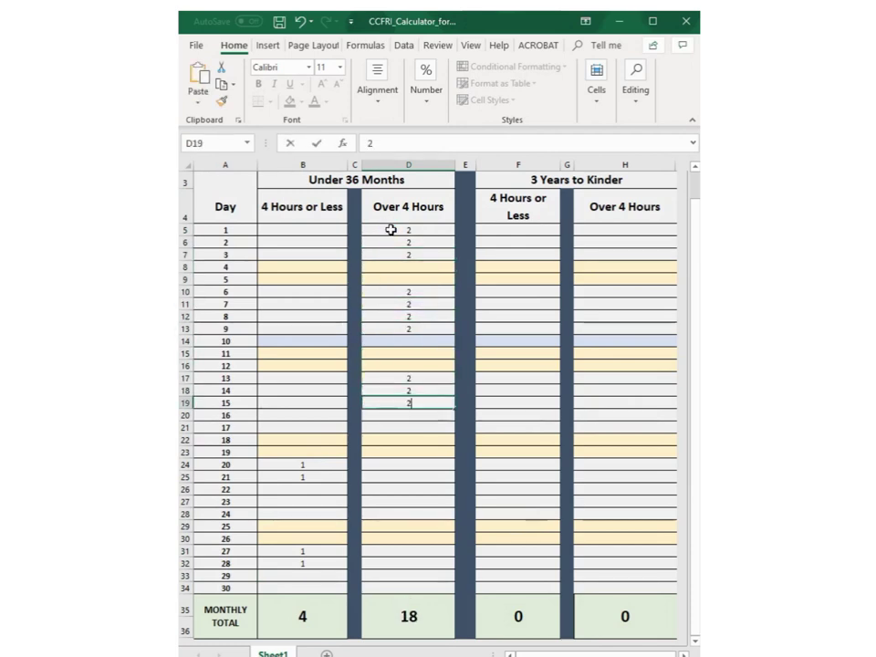
key("Return")
type("2")
key("Return")
type("2")
key("Return")
key("Return")
key("Return")
type("2")
key("Return")
type("2")
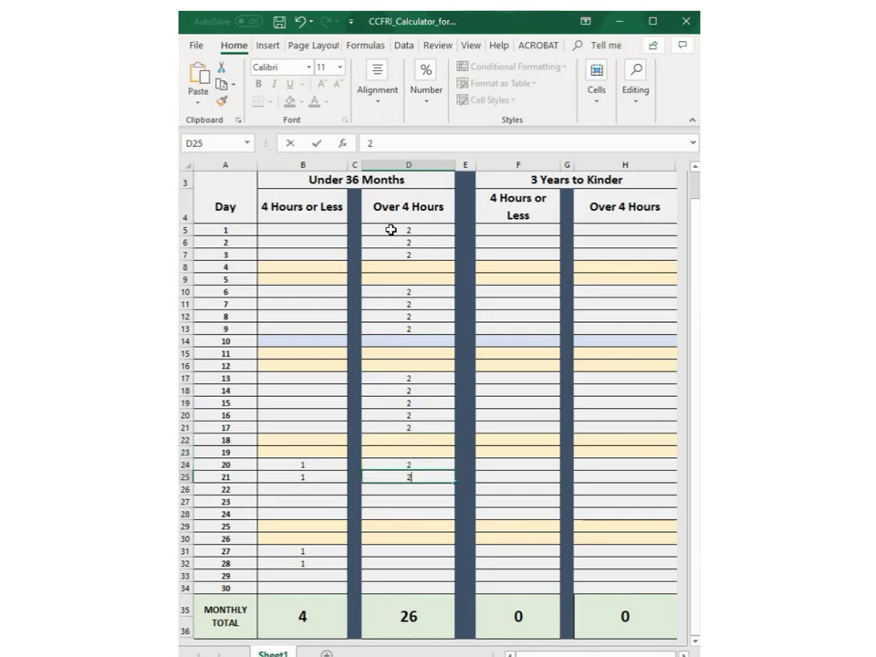
key("Return")
type("2")
key("Return")
key("Return")
type("2")
key("Return")
key("Return")
key("Return")
type("2")
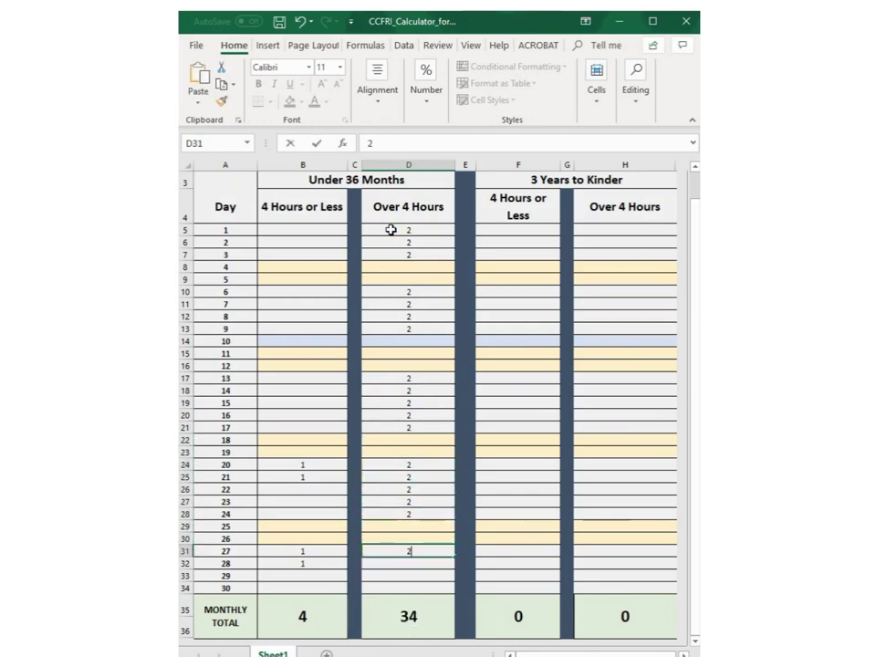
key("Return")
type("2")
key("Return")
type("2")
key("Return")
type("2")
key("Return")
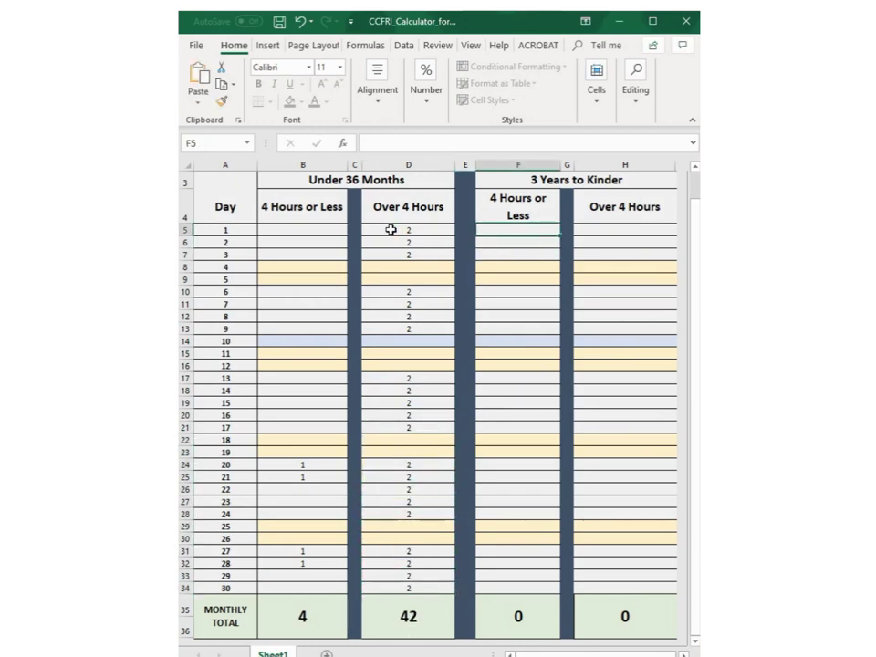
- In 3 Years to Kinder Over 4 Hours, enter 3 for days 1–15 and 2 for days 16–17
left_click(655, 223)
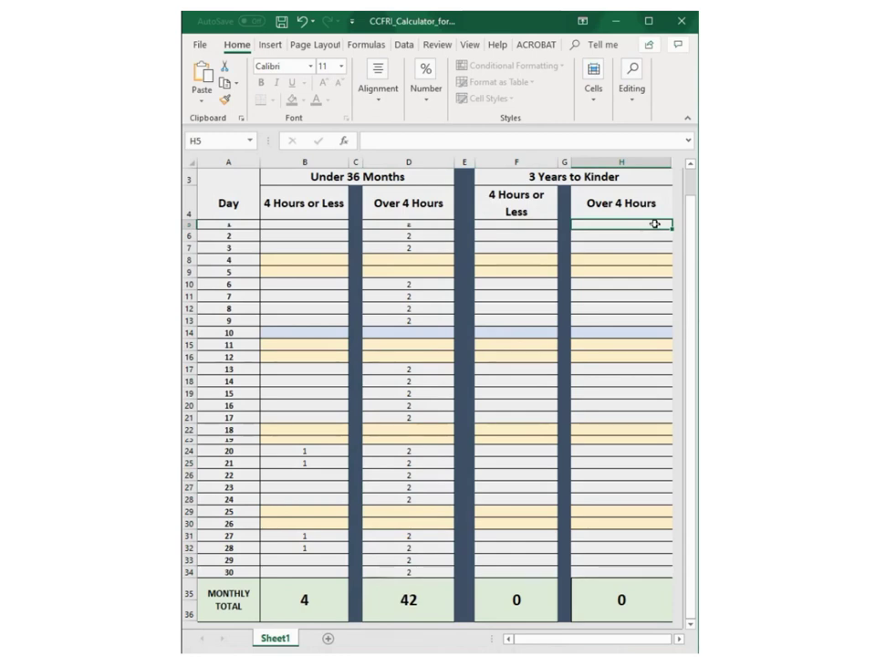
type("3")
key("Return")
type("3")
key("Return")
type("3")
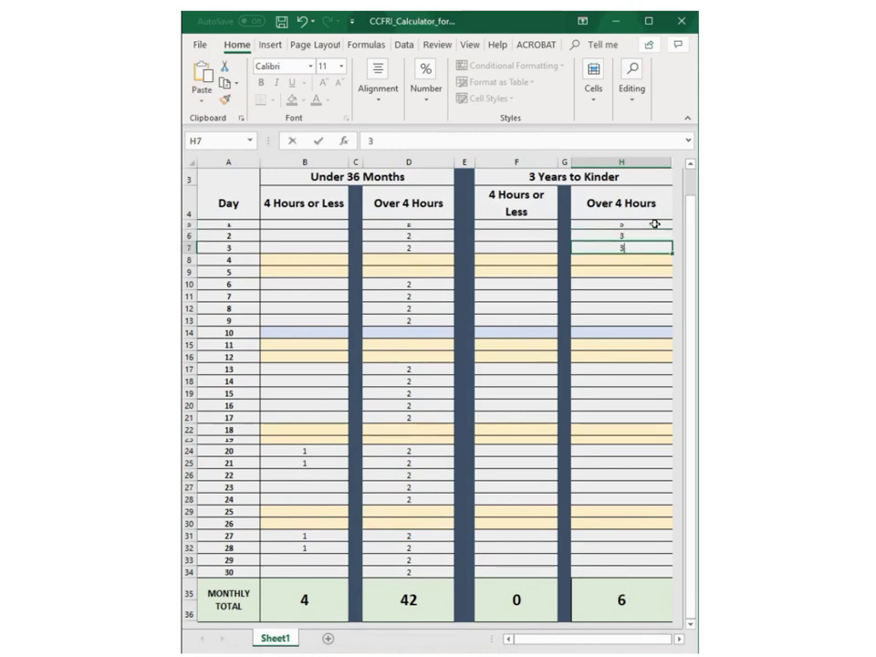
key("Return")
key("Return")
key("Return")
type("3")
key("Return")
type("3")
key("Return")
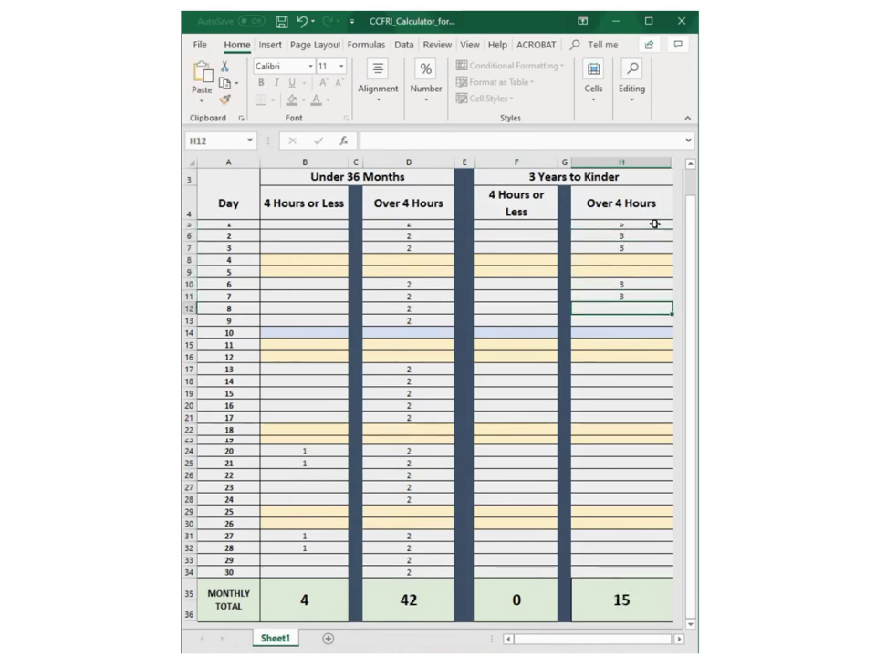
type("3")
key("Return")
type("3")
key("Return")
key("Return")
key("Return")
key("Return")
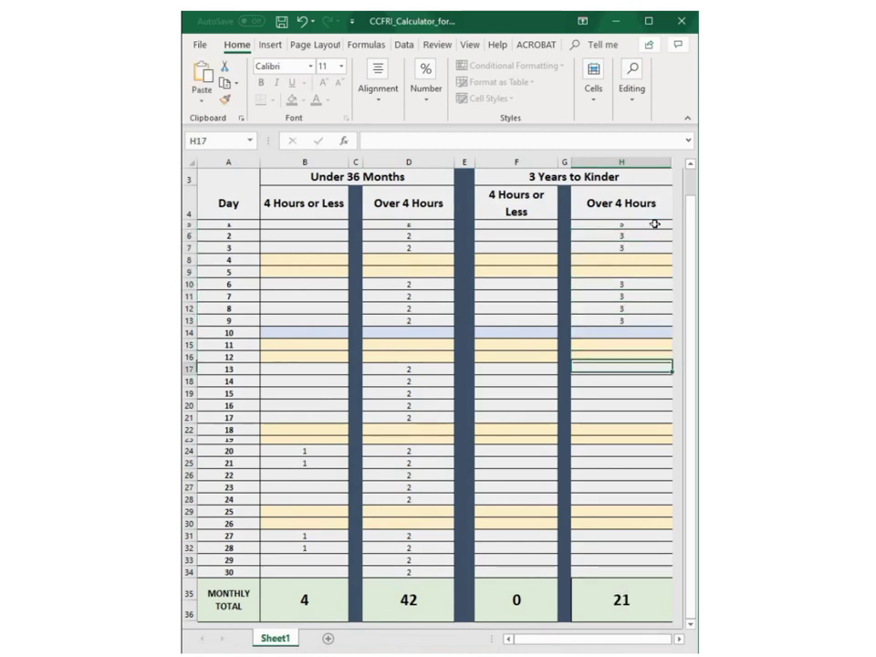
type("3")
key("Return")
type("3")
key("Return")
type("3")
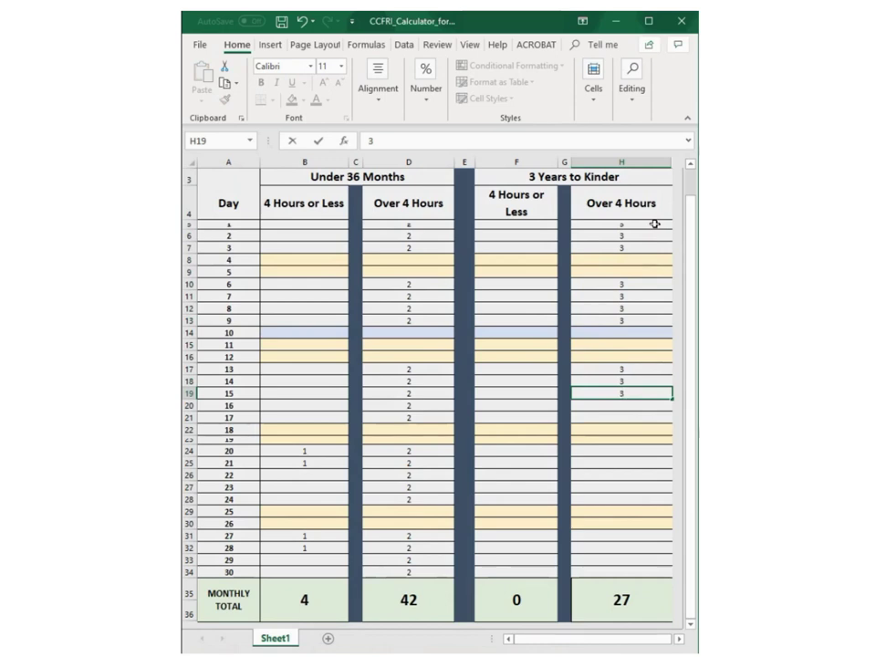
key("Return")
type("2")
key("Return")
type("2")
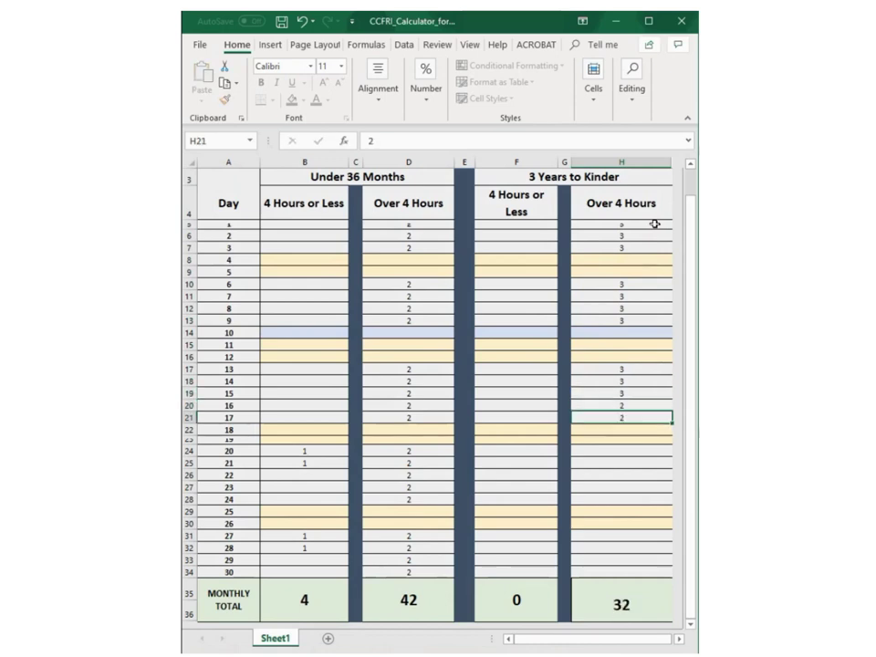
key("Return")
key("Return")
key("Return")
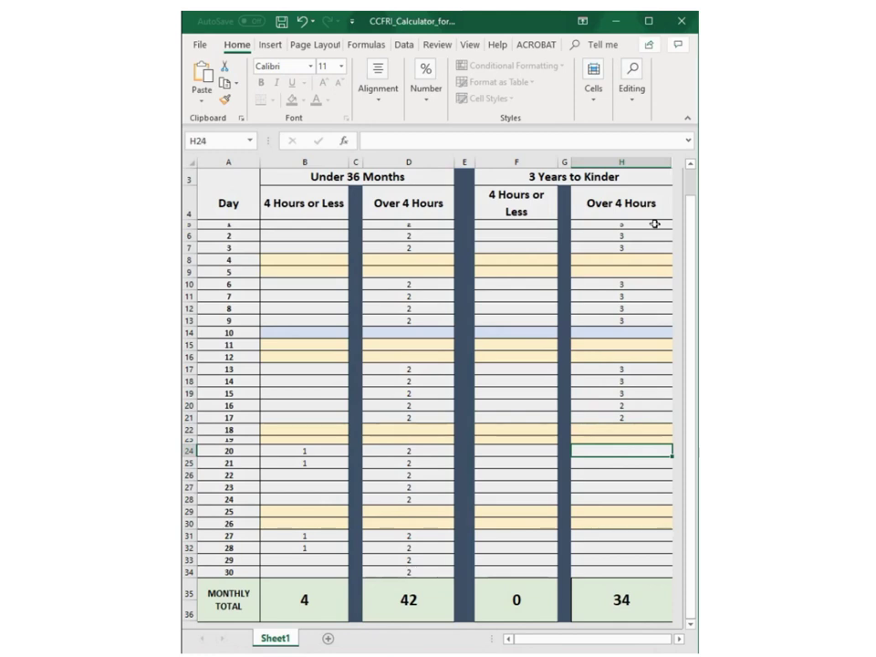
- Enter 4 for the open days 20 through 29 in the same column
type("4")
key("Return")
type("4")
key("Return")
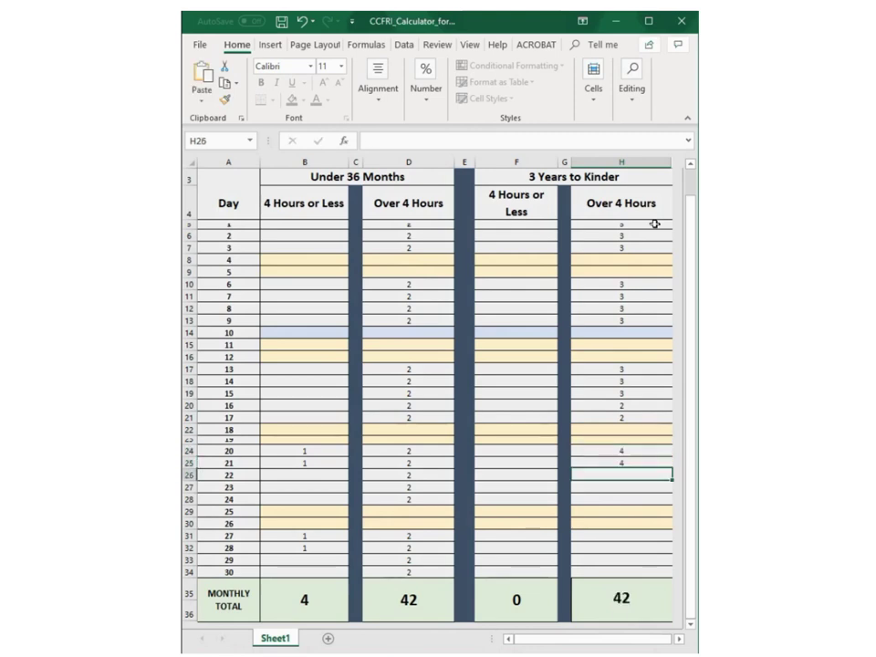
type("4")
key("Return")
type("4")
key("Return")
type("4")
key("Return")
key("Return")
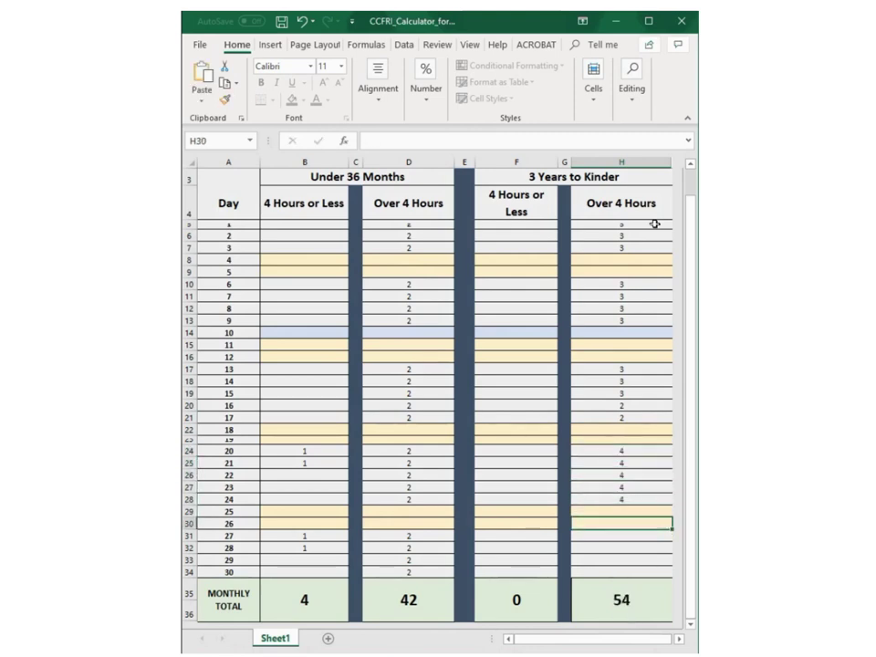
key("Return")
type("4")
key("Return")
type("4")
key("Return")
type("4")
key("Return")
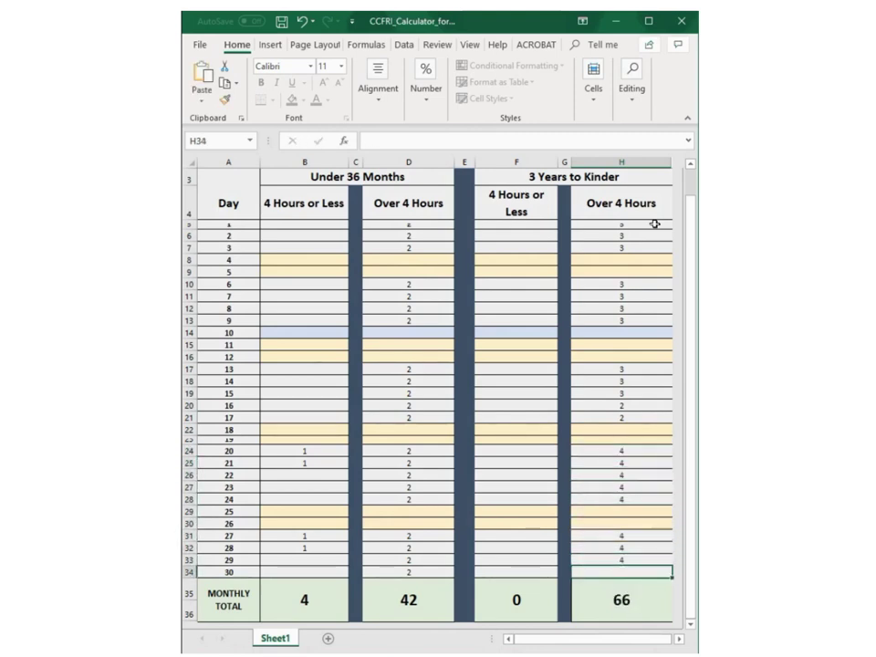
type("4")
key("Return")
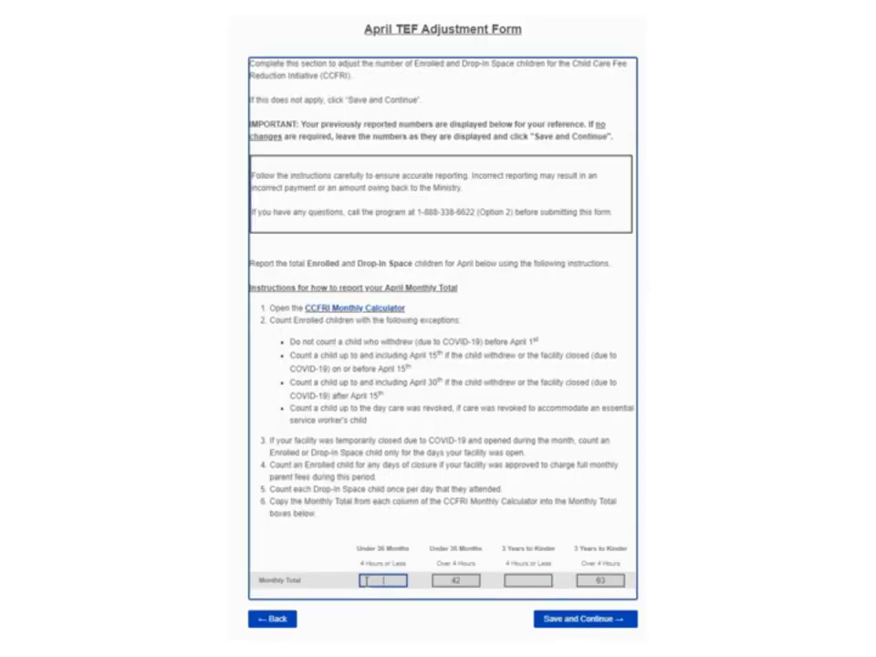
- Report Monthly Totals 4 and 42, leave 3 Years to Kinder 4 Hours or Less blank, change 63 to 70, and save
type("4")
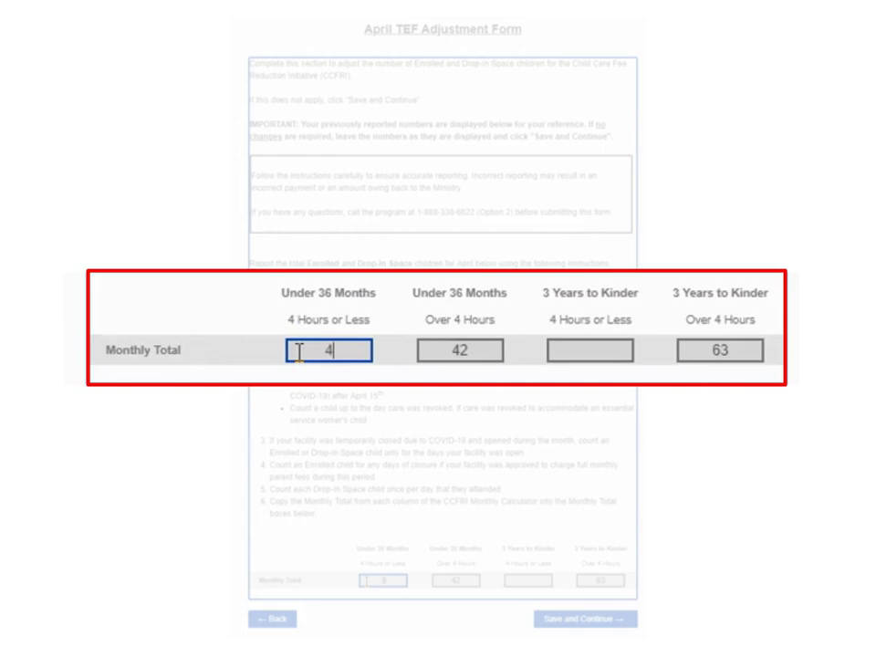
key("Tab")
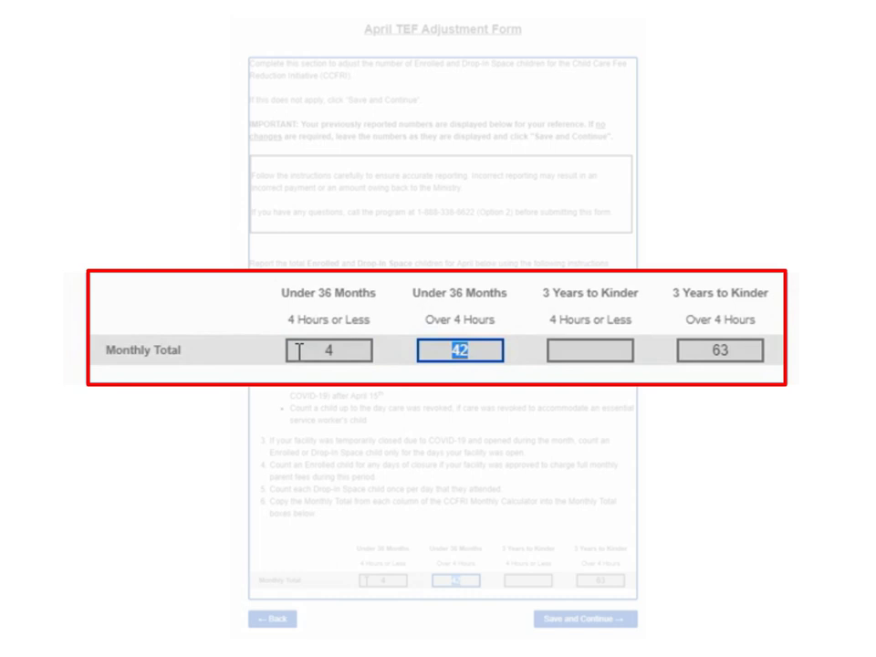
key("Tab")
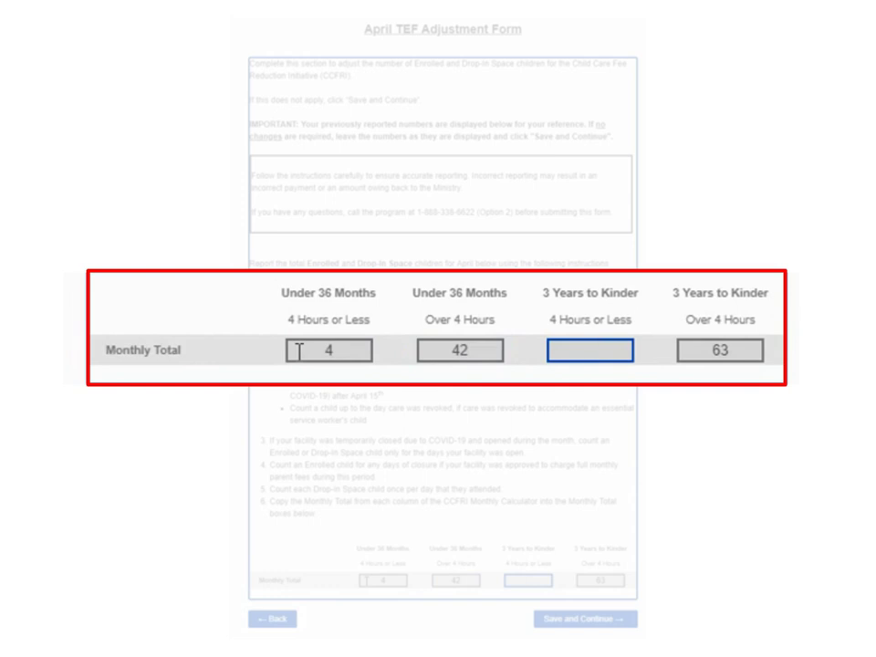
key("Tab")
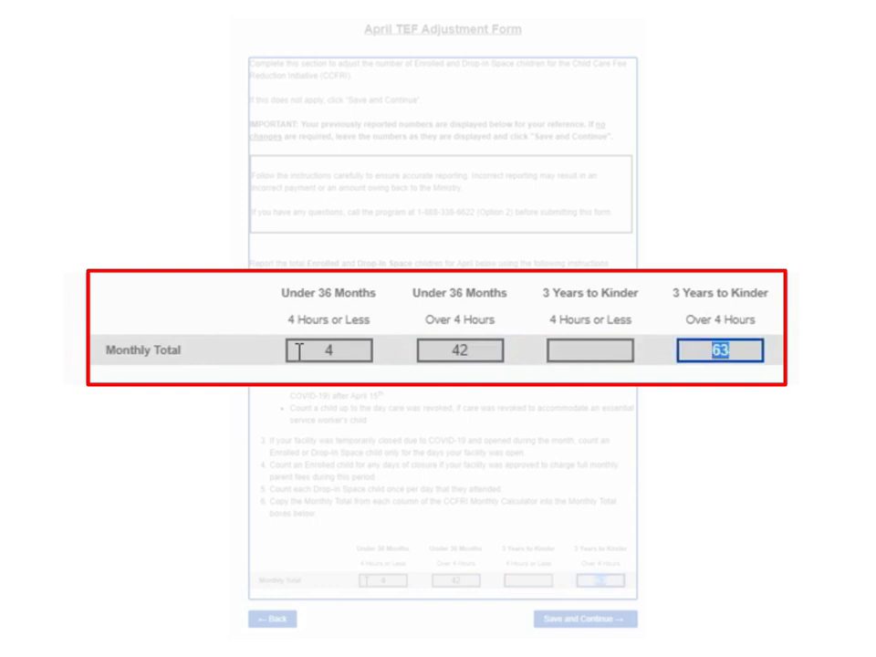
type("70")
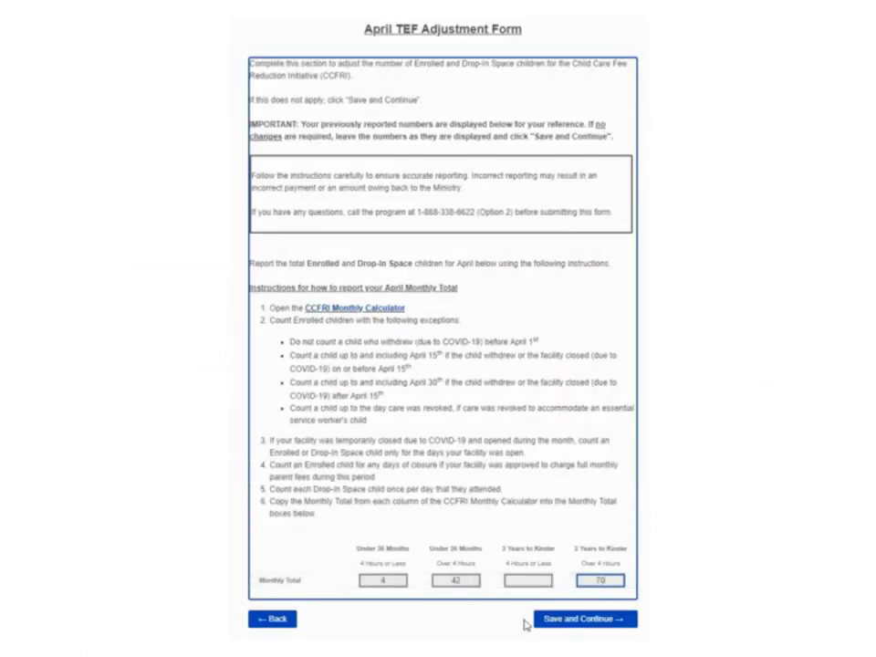
left_click(538, 622)
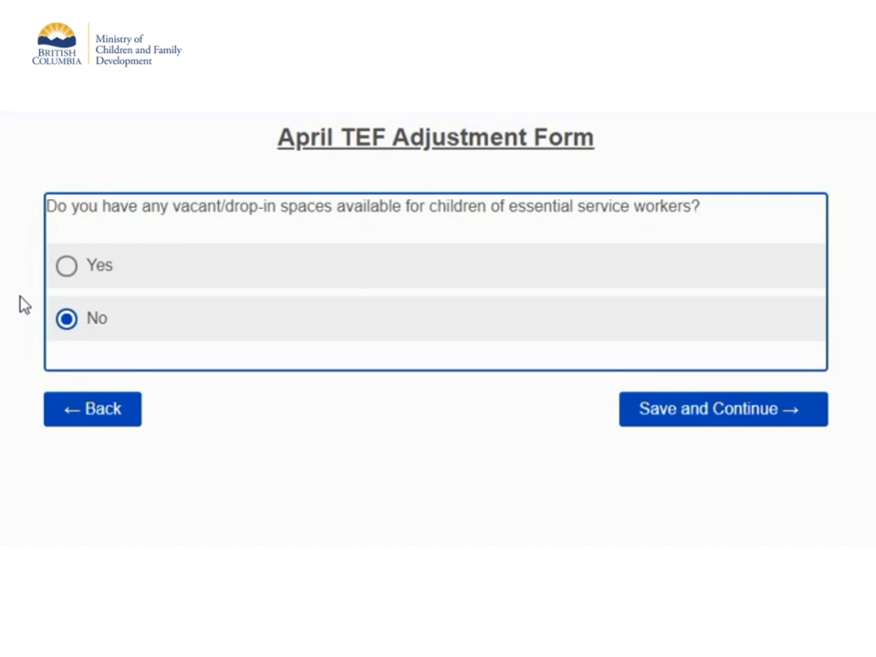
- Answer Yes to vacant drop-in spaces and enter 2 available spaces for 3 Years to Kinder
left_click(66, 265)
left_click(633, 430)
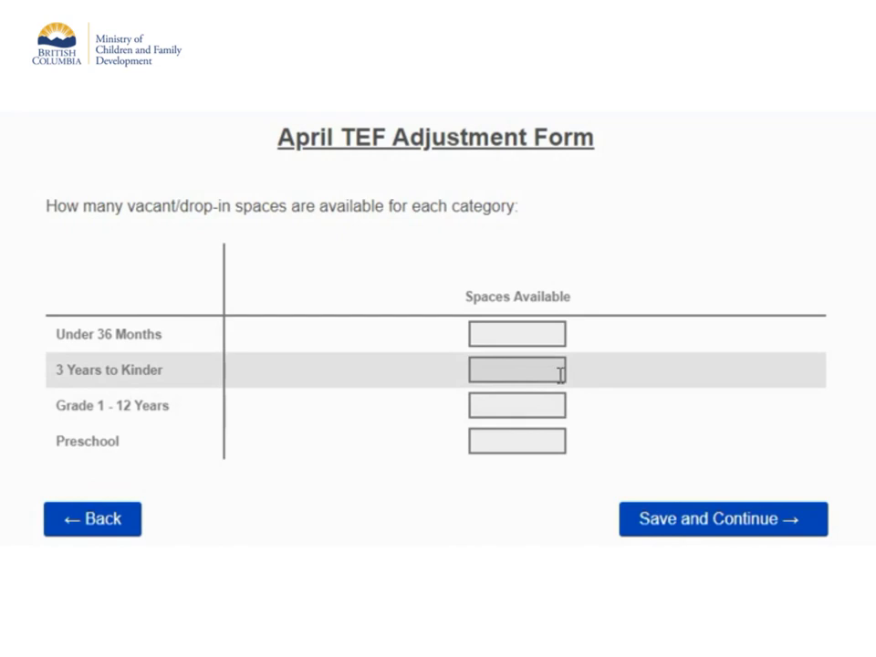
left_click(561, 374)
type("2")
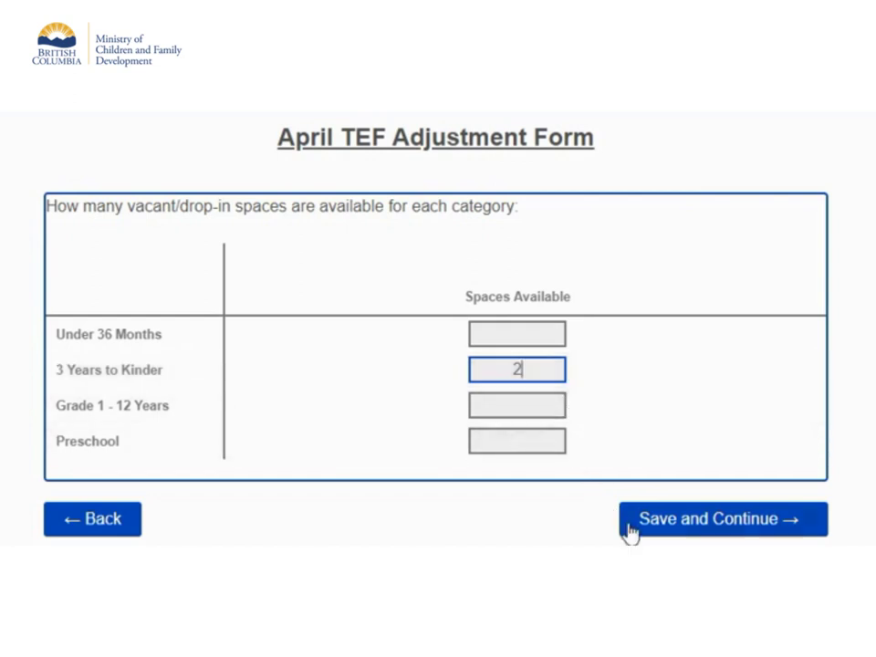
left_click(629, 529)
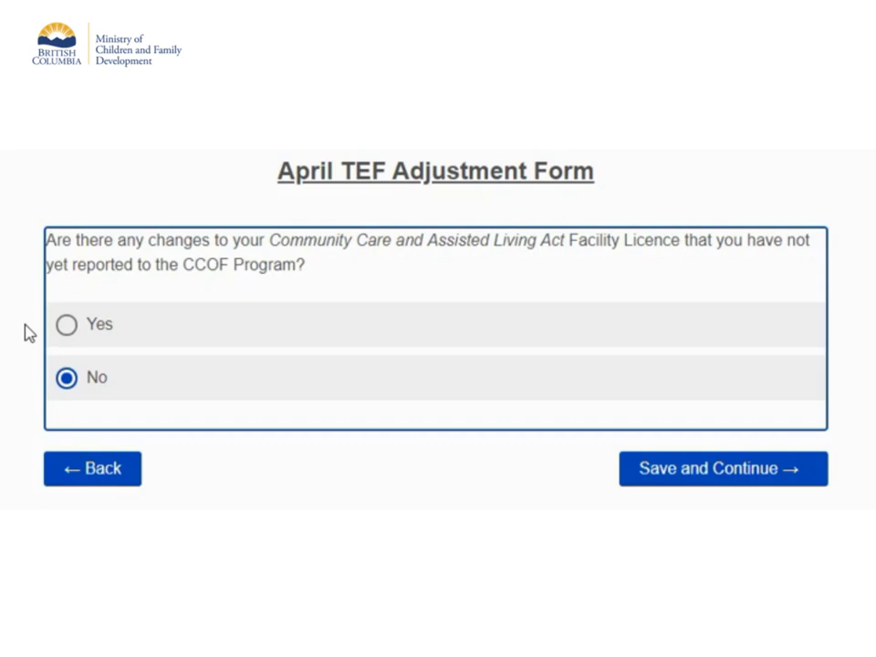
- Answer No to unreported licence changes and save
left_click(72, 336)
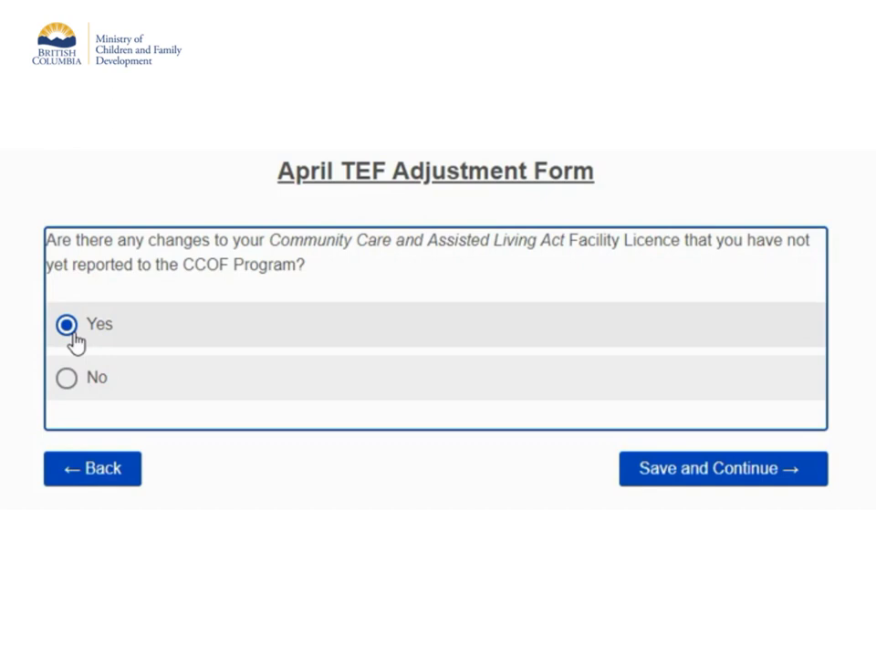
left_click(66, 383)
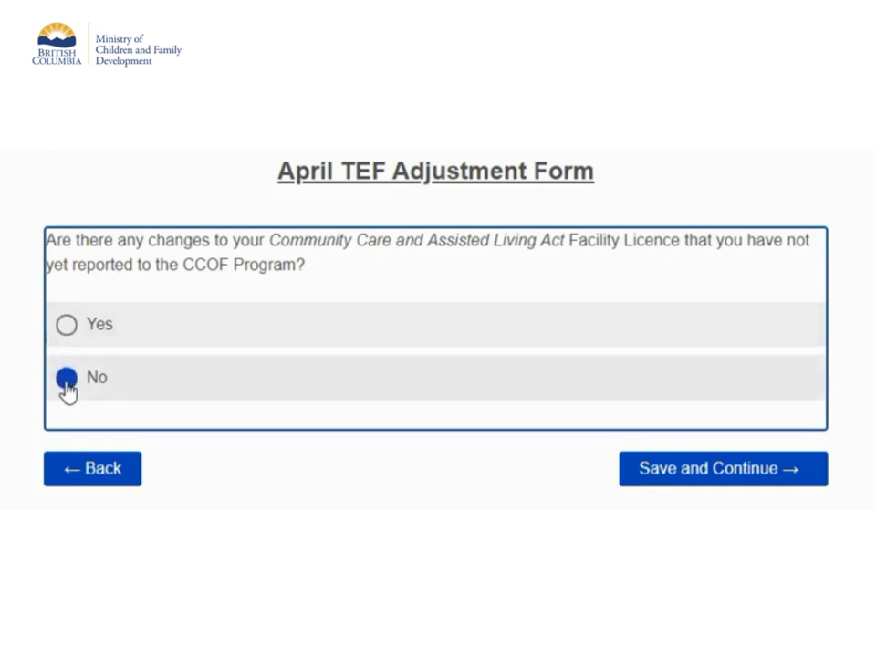
left_click(631, 484)
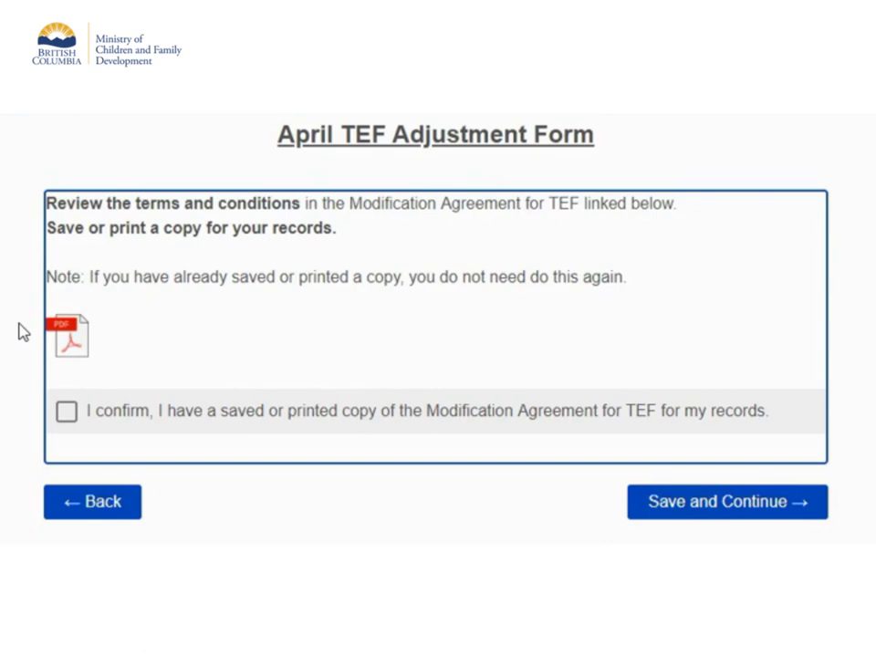
- View the Modification Agreement for TEF and confirm a copy is kept
left_click(71, 350)
left_click(66, 412)
left_click(640, 501)
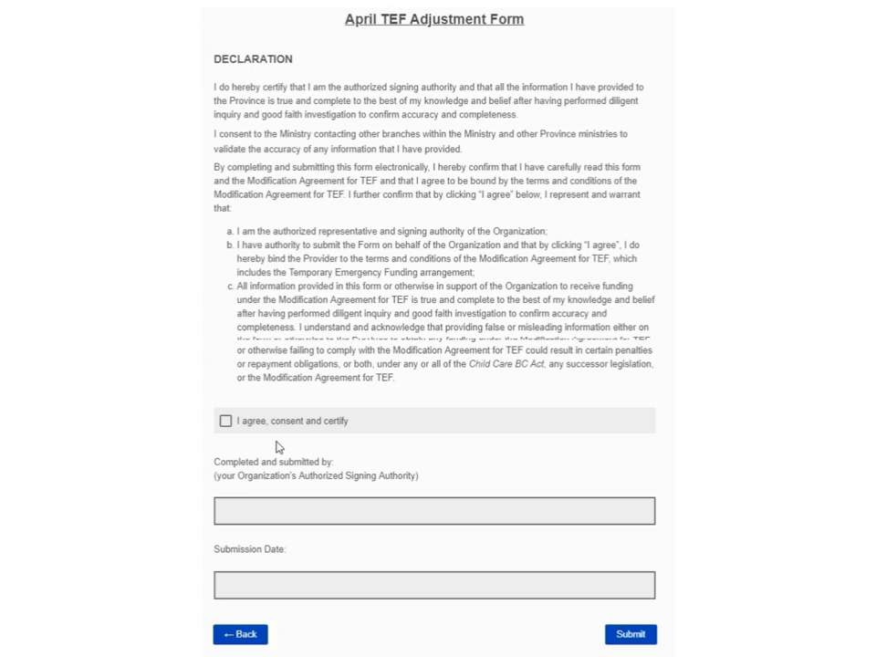
- Certify the declaration, enter the signing authority's name, date it 2 June 2020, and submit
left_click(333, 422)
left_click(346, 511)
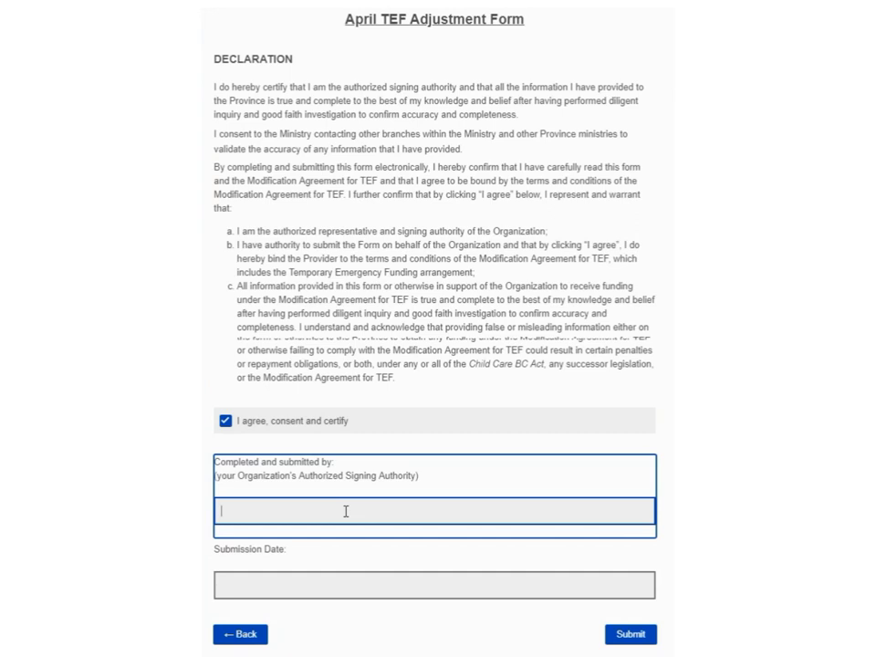
type("Jane Doe")
left_click(273, 586)
left_click(279, 450)
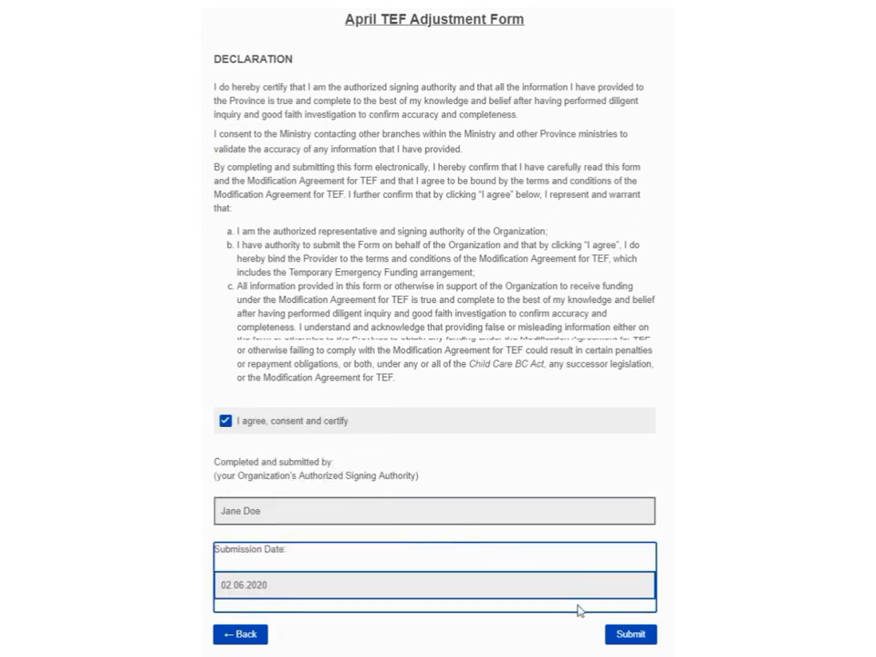
left_click(611, 641)
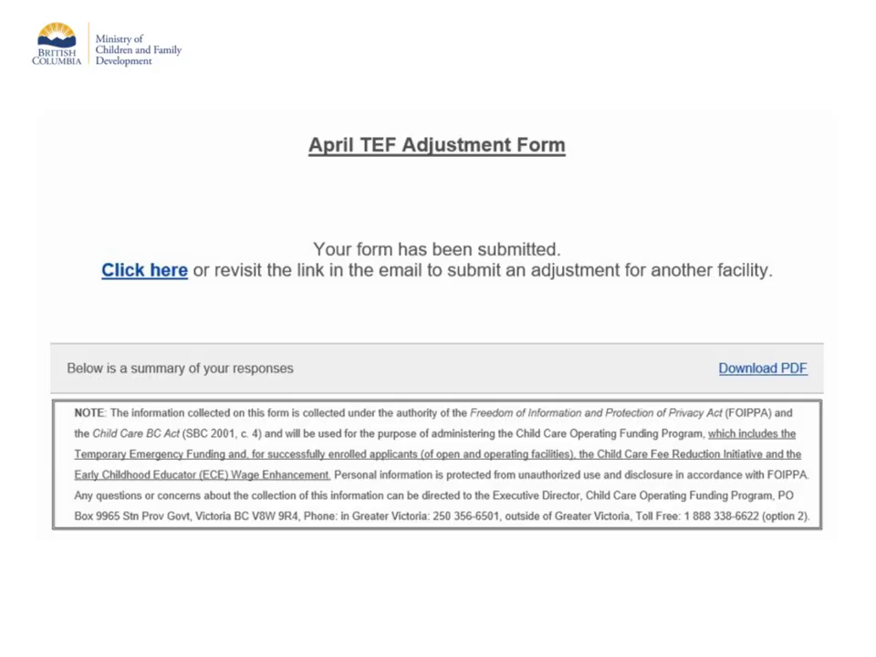